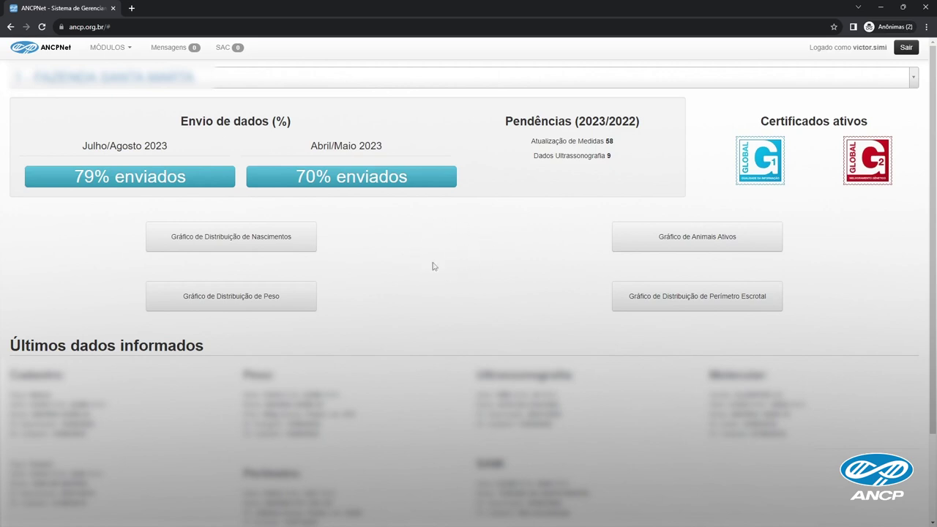
- Open the Atualização de Medidas page of the Processamento On-line module
{"action": "left_click", "coordinate": [107, 48]}
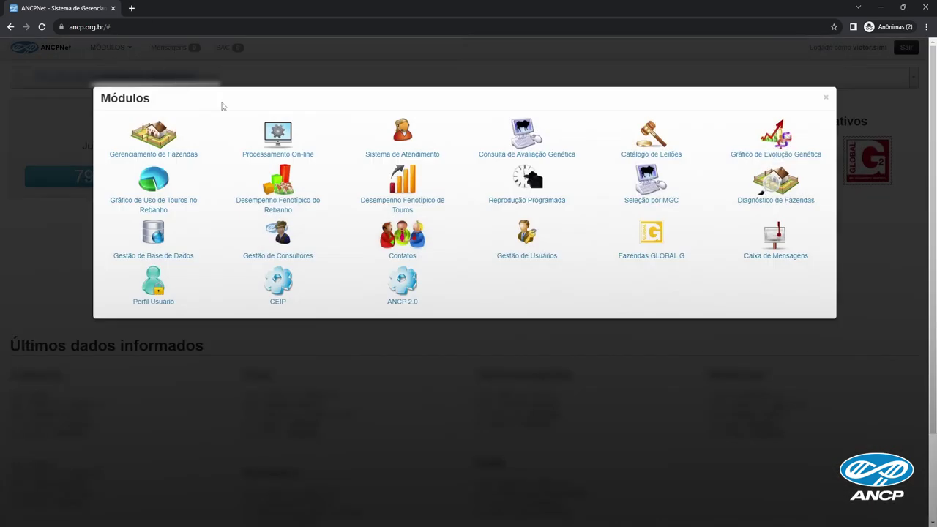
{"action": "left_click", "coordinate": [277, 136]}
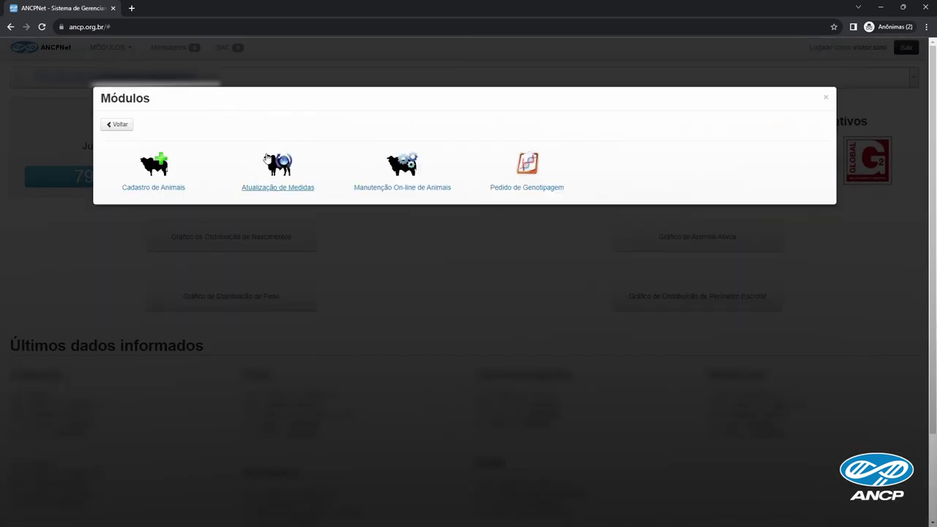
{"action": "left_click", "coordinate": [280, 167]}
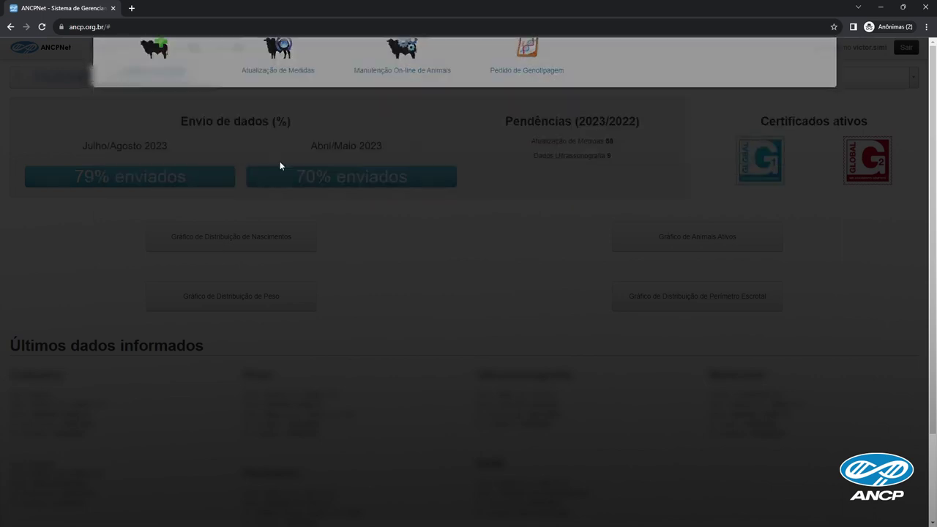
- Choose the farm whose weight and scrotal perimeter submissions are needed in the Fazenda selection
{"action": "left_click", "coordinate": [275, 177]}
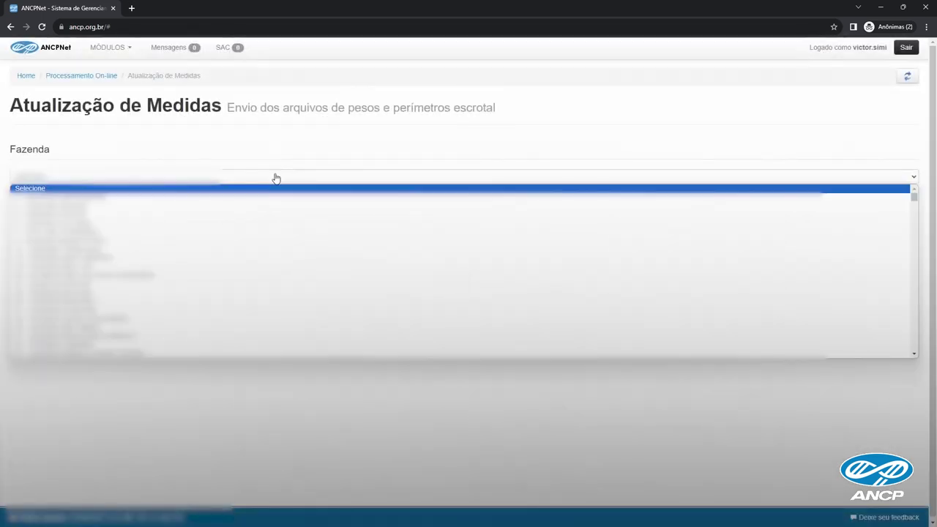
{"action": "key", "text": "Down"}
{"action": "key", "text": "Down"}
{"action": "key", "text": "Down"}
{"action": "key", "text": "Down"}
{"action": "key", "text": "Down"}
{"action": "key", "text": "Down"}
{"action": "key", "text": "Down"}
{"action": "key", "text": "Down"}
{"action": "key", "text": "Down"}
{"action": "key", "text": "Down"}
{"action": "key", "text": "Down"}
{"action": "key", "text": "Down"}
{"action": "key", "text": "Return"}
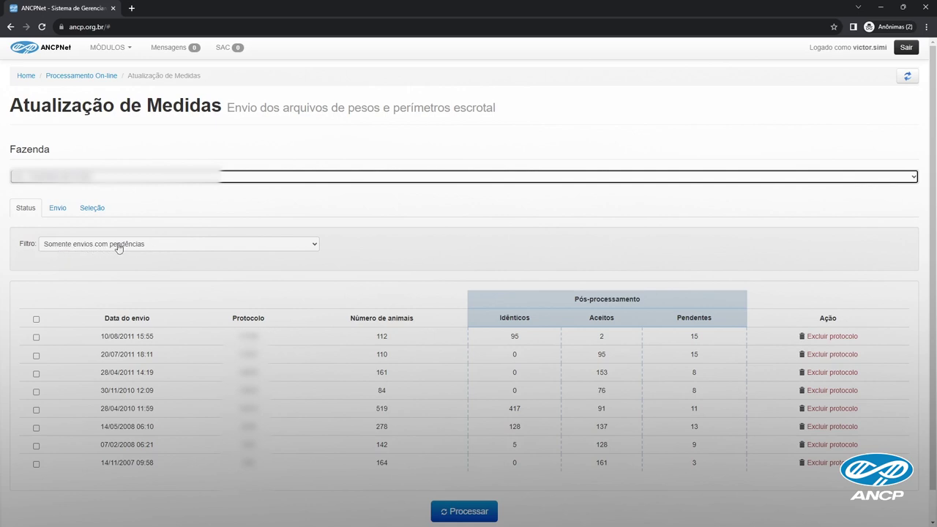
- Examine the submission filter options and the date, protocol and animal count of the 10/08/2011 15:55 submission
{"action": "left_click", "coordinate": [276, 246]}
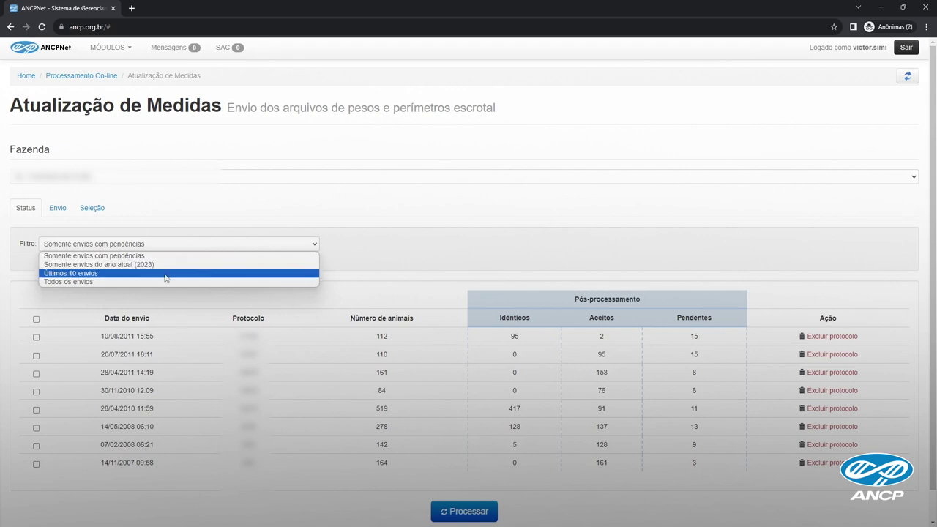
{"action": "left_click", "coordinate": [198, 206]}
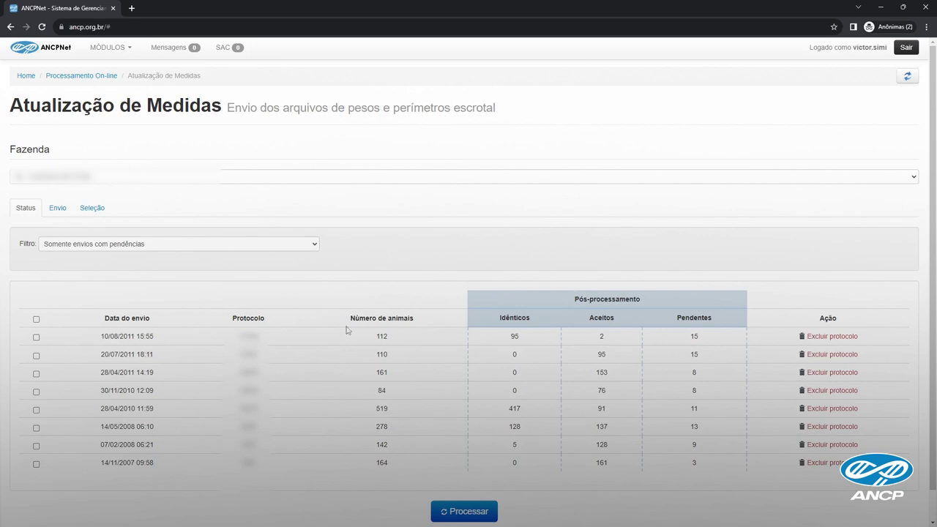
{"action": "left_click_drag", "start_coordinate": [103, 336], "coordinate": [165, 338]}
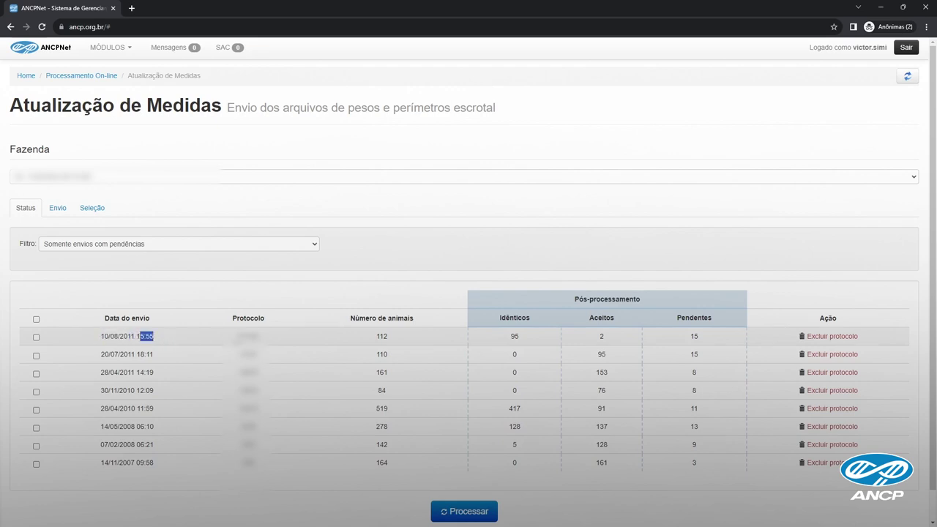
{"action": "double_click", "coordinate": [247, 335]}
{"action": "left_click", "coordinate": [367, 344]}
{"action": "left_click_drag", "start_coordinate": [375, 339], "coordinate": [393, 338]}
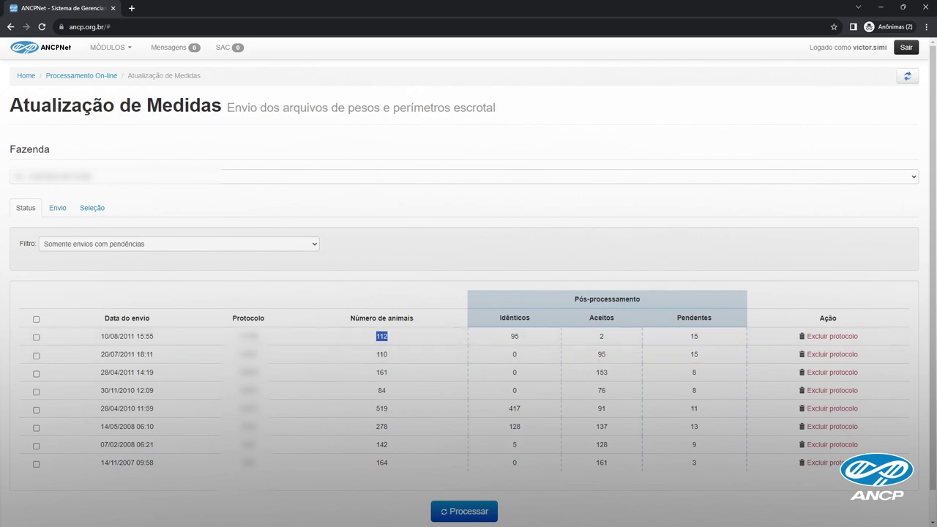
{"action": "left_click", "coordinate": [606, 322]}
- Open the pending animals of the 10/08/2011 15:55 submission and look through the whole list
{"action": "left_click", "coordinate": [695, 338]}
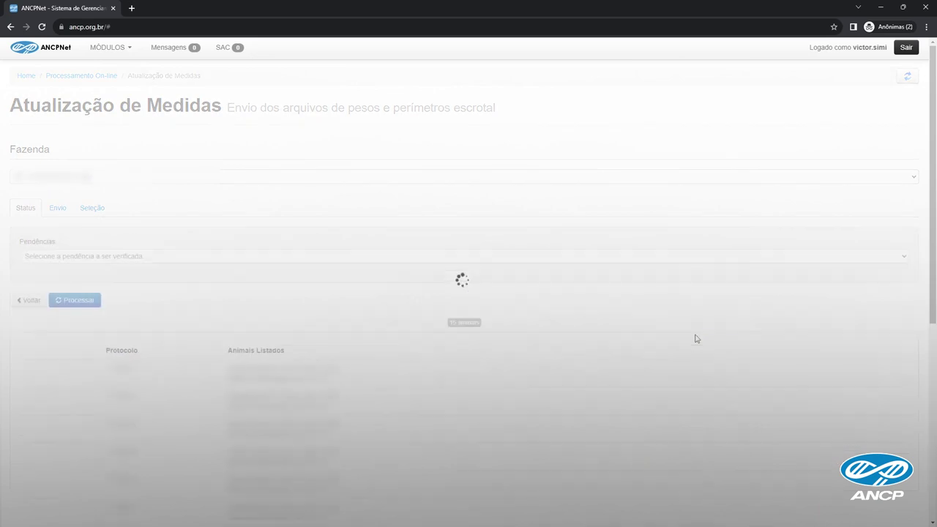
{"action": "scroll", "coordinate": [403, 338], "scroll_direction": "down", "scroll_amount": 2}
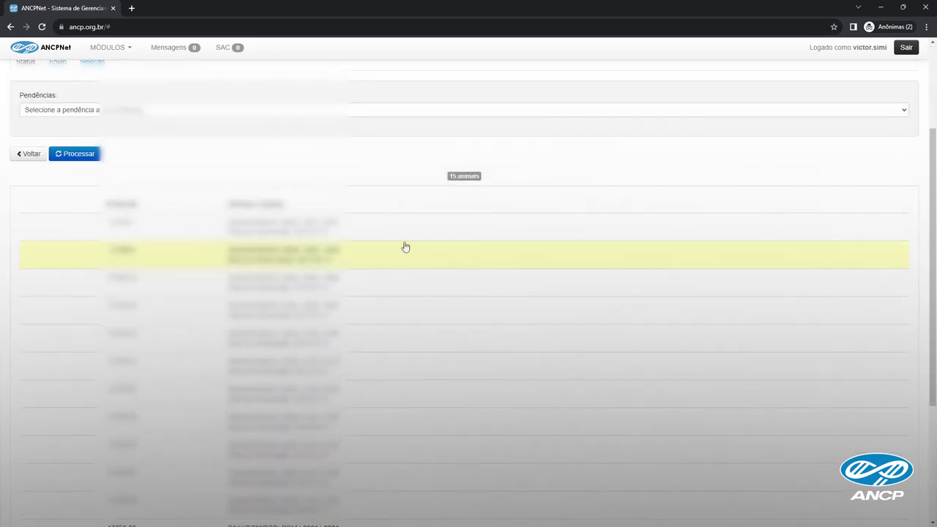
{"action": "scroll", "coordinate": [369, 463], "scroll_direction": "down", "scroll_amount": 2}
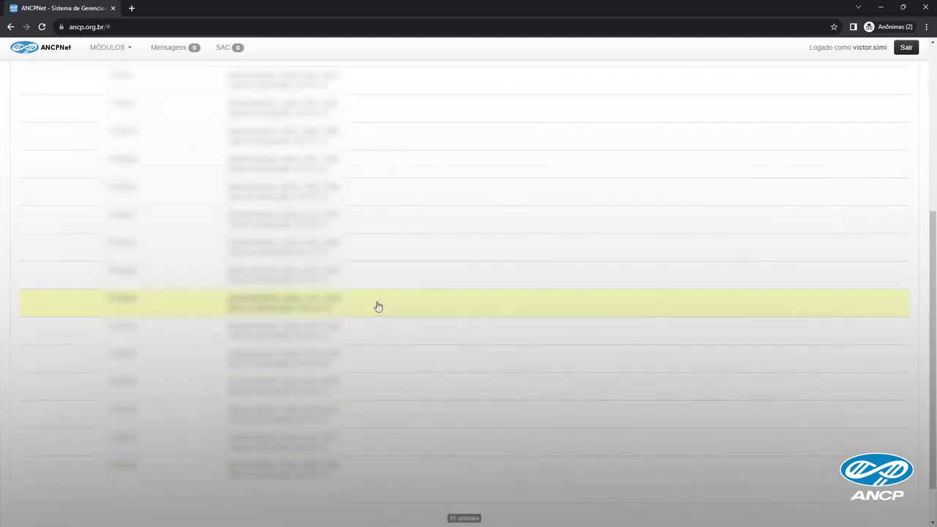
{"action": "scroll", "coordinate": [378, 306], "scroll_direction": "up", "scroll_amount": 3}
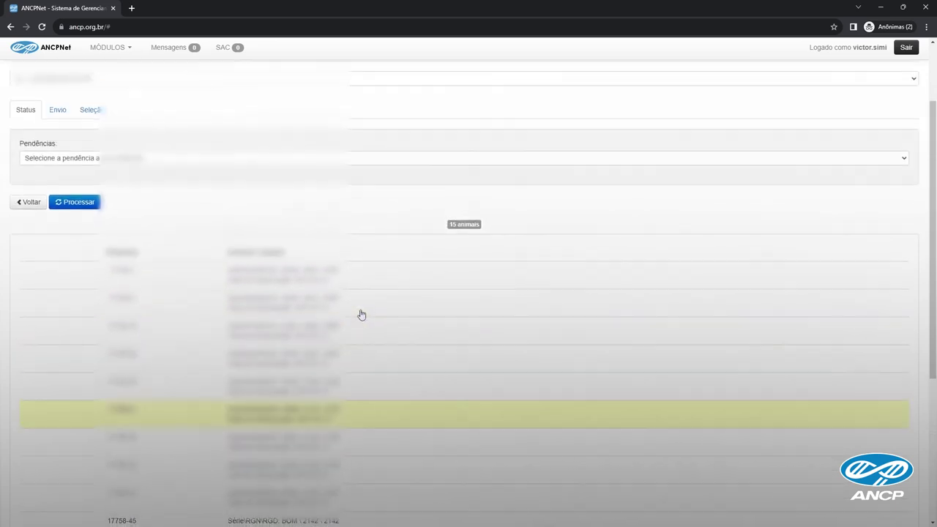
- Filter the pending animals by "Animal não cadastrado na Base de Dados" and return to the submission list
{"action": "left_click", "coordinate": [188, 163]}
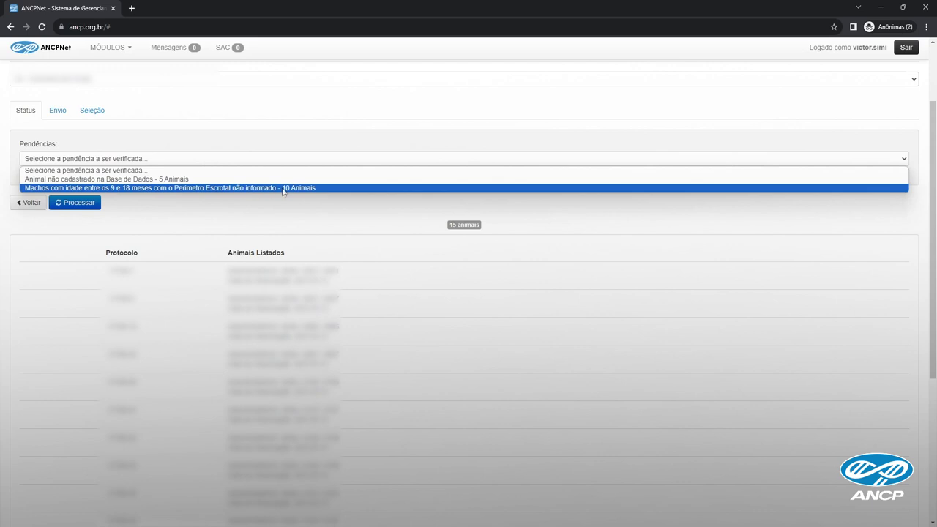
{"action": "left_click", "coordinate": [237, 179]}
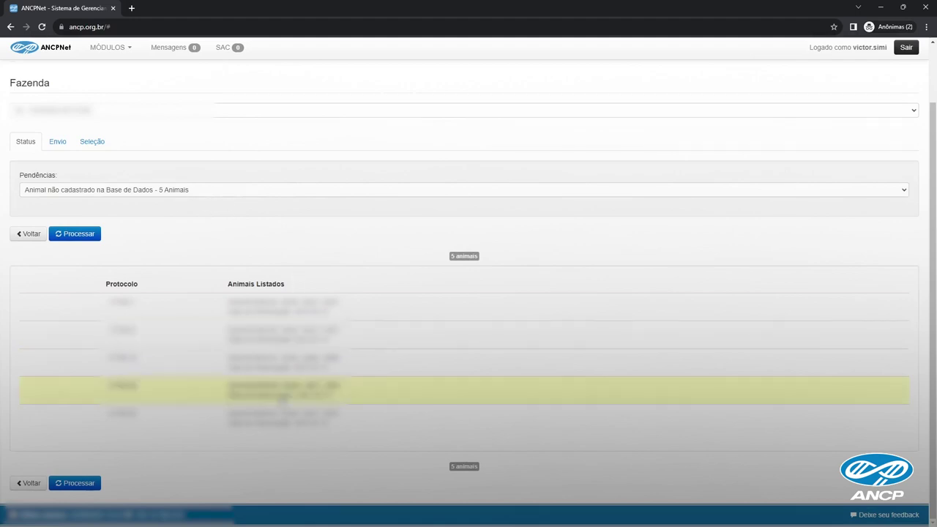
{"action": "left_click", "coordinate": [32, 236]}
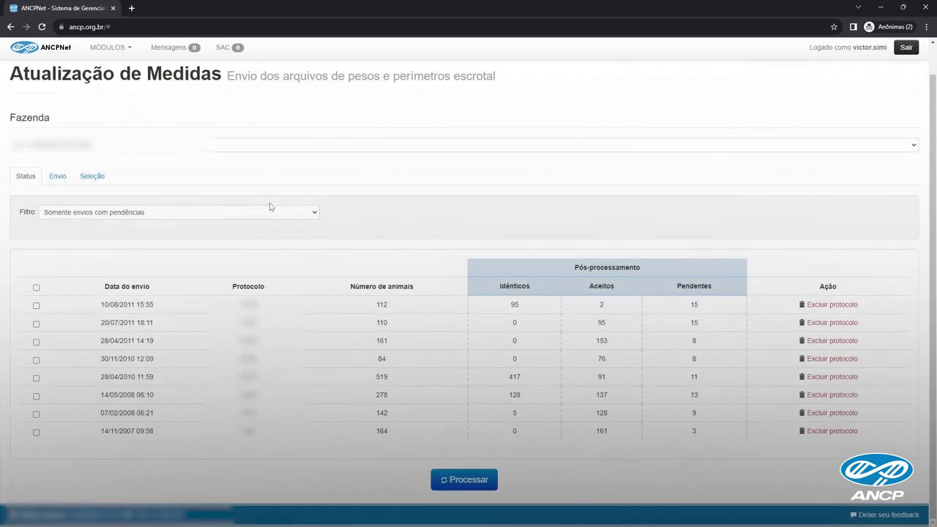
- Set the weighing interval for a new file submission to 01/08/2023 until 31/08/2023
{"action": "left_click", "coordinate": [59, 177]}
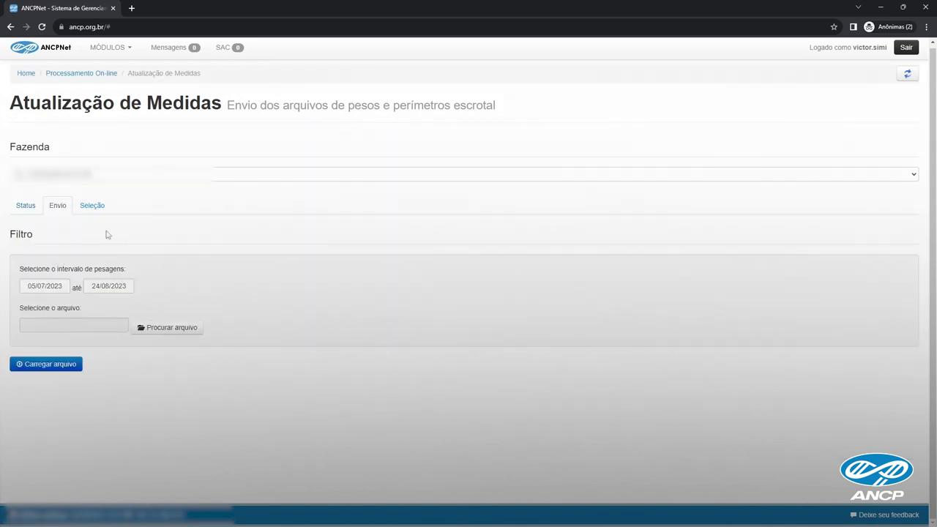
{"action": "left_click_drag", "start_coordinate": [19, 269], "coordinate": [134, 275]}
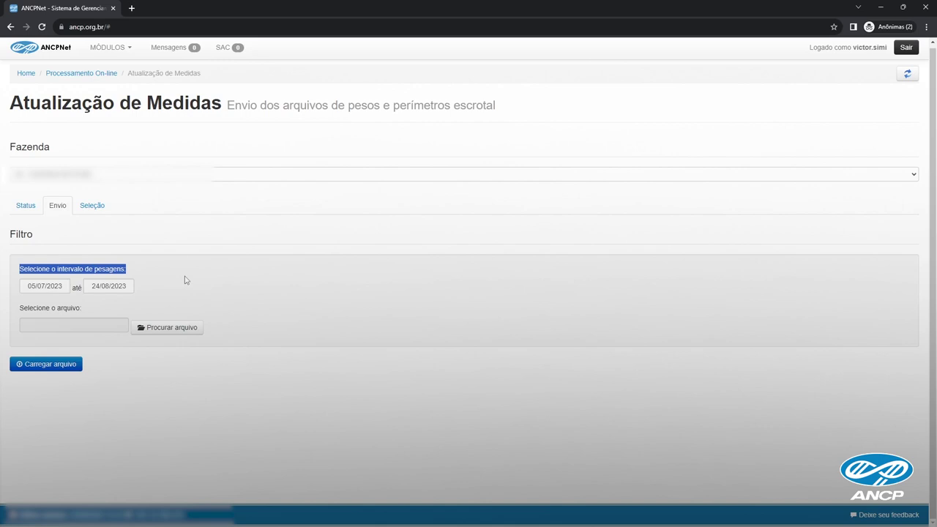
{"action": "left_click", "coordinate": [66, 285]}
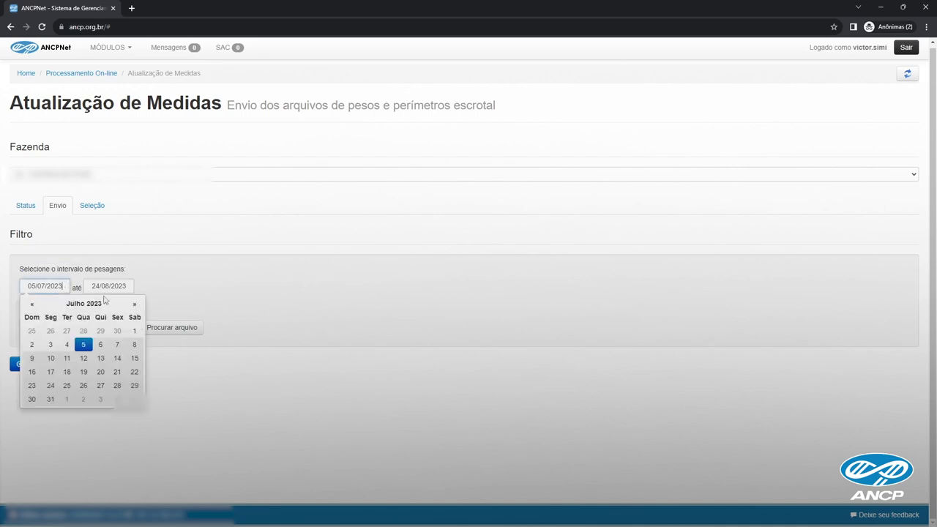
{"action": "left_click", "coordinate": [134, 305]}
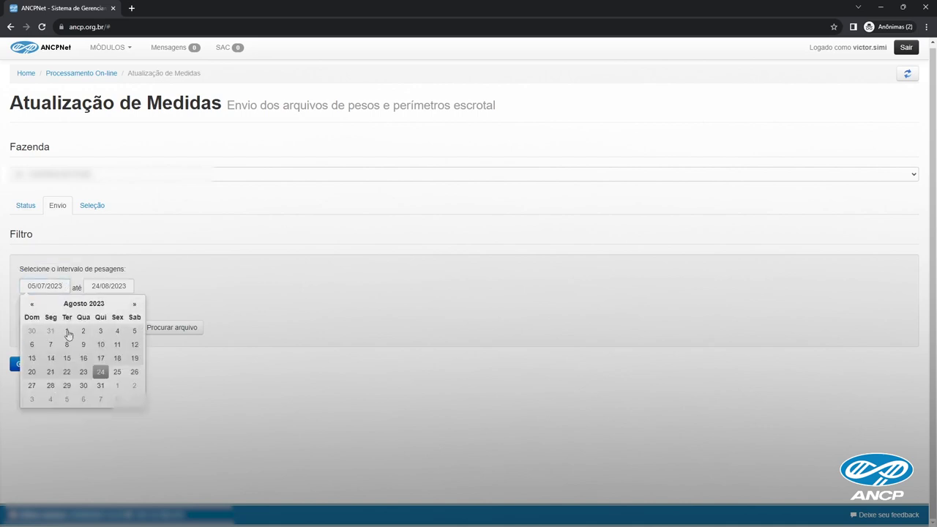
{"action": "left_click", "coordinate": [66, 331]}
{"action": "left_click", "coordinate": [107, 288]}
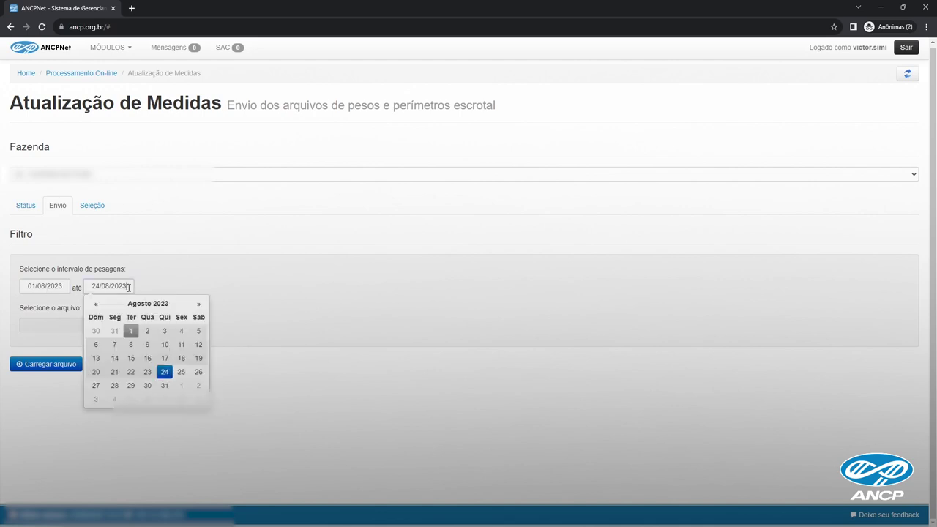
{"action": "left_click", "coordinate": [164, 385]}
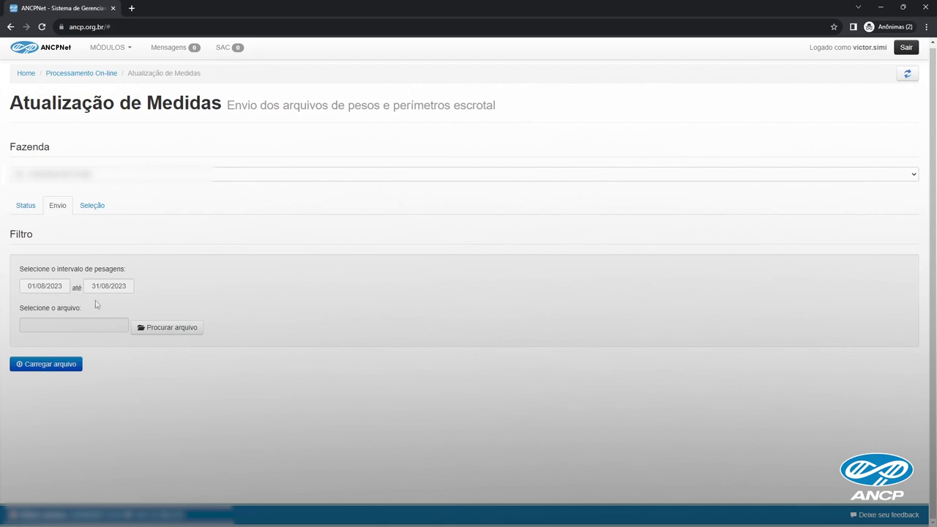
- Select the file PesoXML Teste.xml from the Área de Trabalho and upload it
{"action": "left_click", "coordinate": [189, 330]}
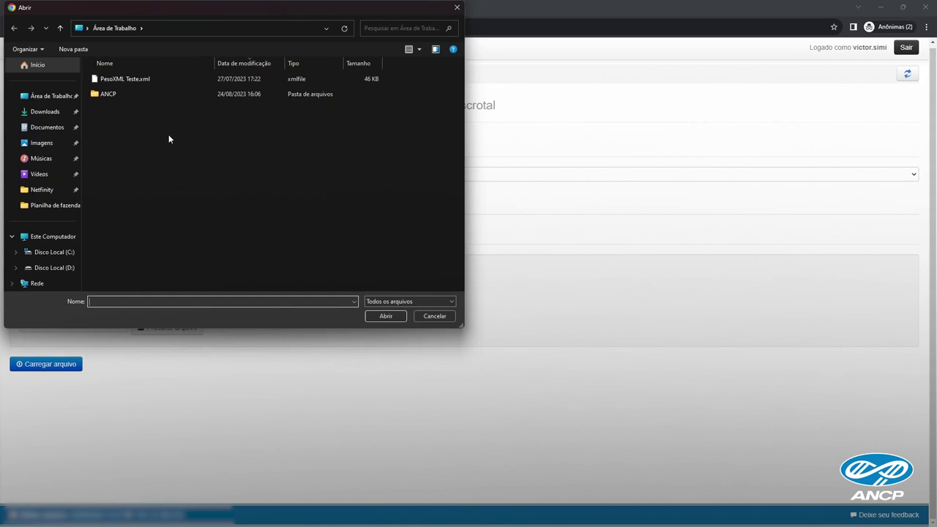
{"action": "left_click", "coordinate": [131, 78]}
{"action": "left_click", "coordinate": [385, 316]}
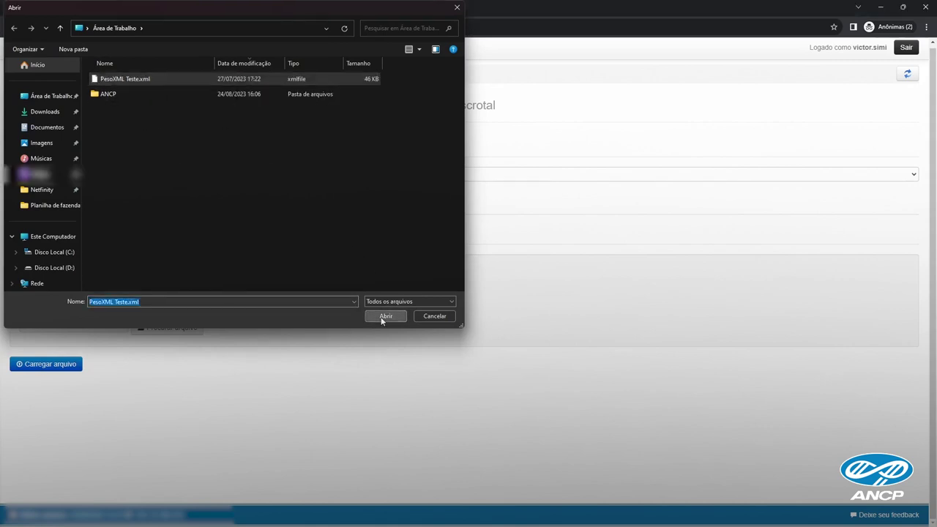
{"action": "left_click", "coordinate": [36, 366]}
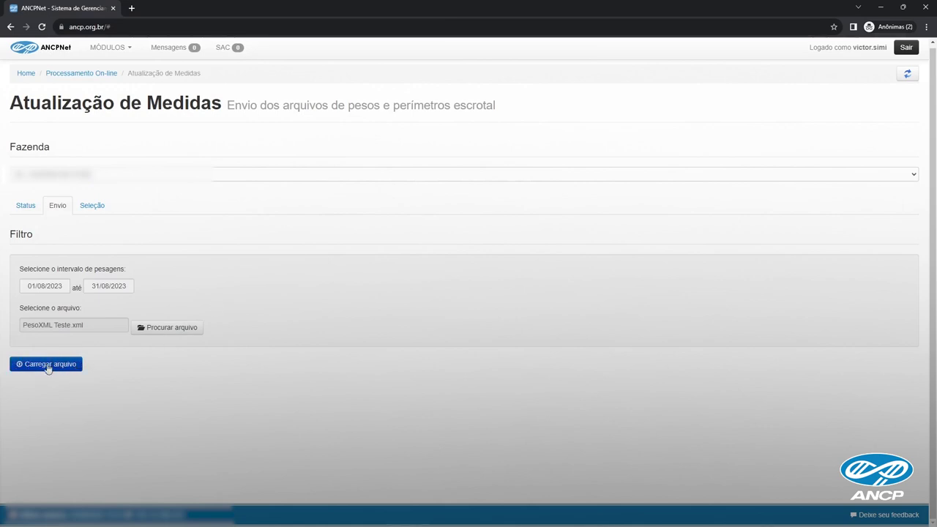
{"action": "left_click", "coordinate": [48, 366]}
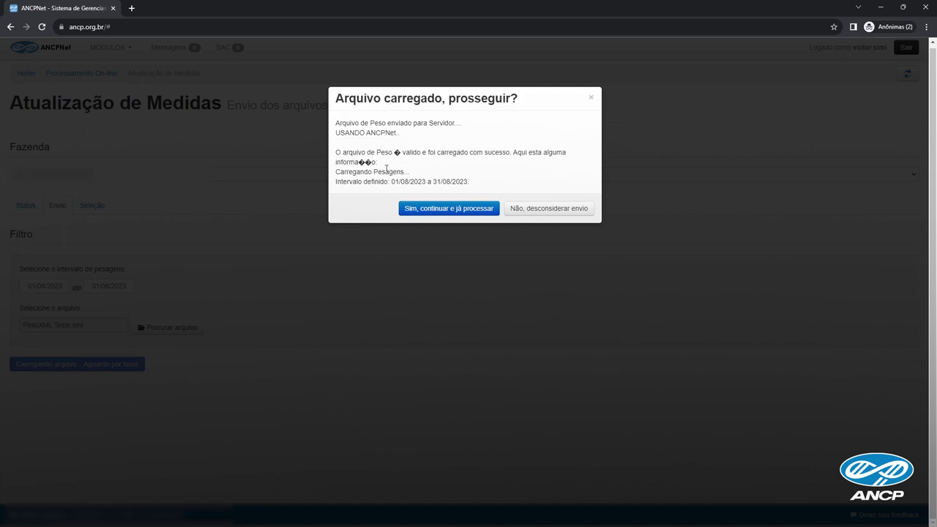
- Check the defined interval in the upload confirmation, and close it without processing to return to the submission status list
{"action": "left_click_drag", "start_coordinate": [391, 181], "coordinate": [472, 185]}
{"action": "left_click", "coordinate": [476, 185]}
{"action": "left_click_drag", "start_coordinate": [398, 182], "coordinate": [464, 181]}
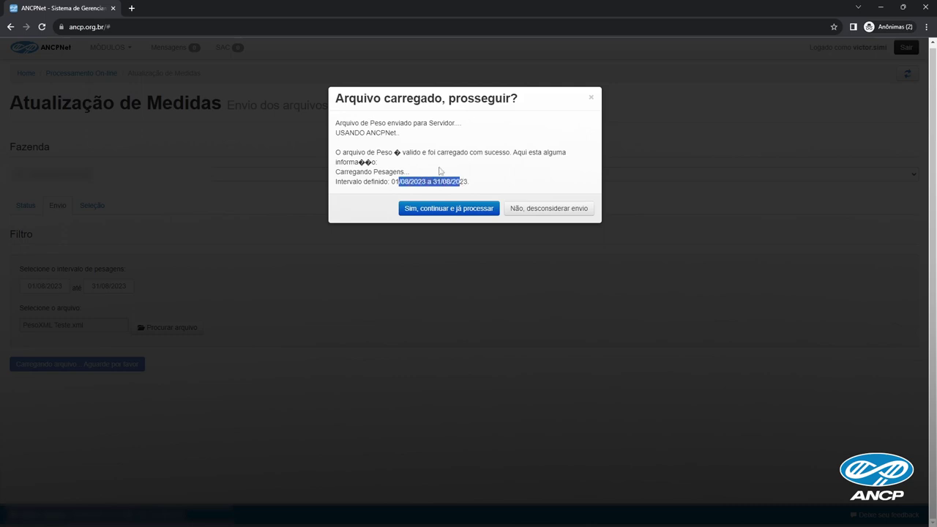
{"action": "left_click", "coordinate": [363, 219]}
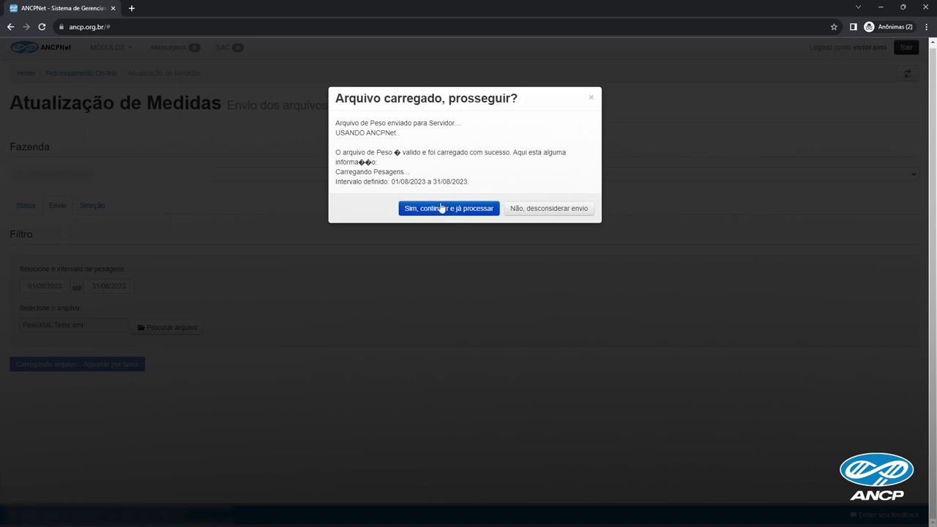
{"action": "left_click", "coordinate": [590, 97]}
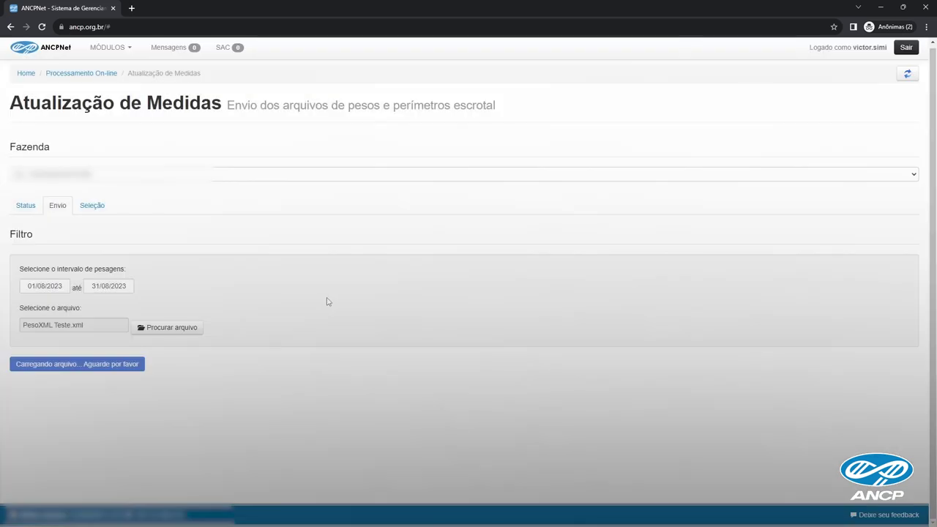
{"action": "left_click", "coordinate": [25, 210]}
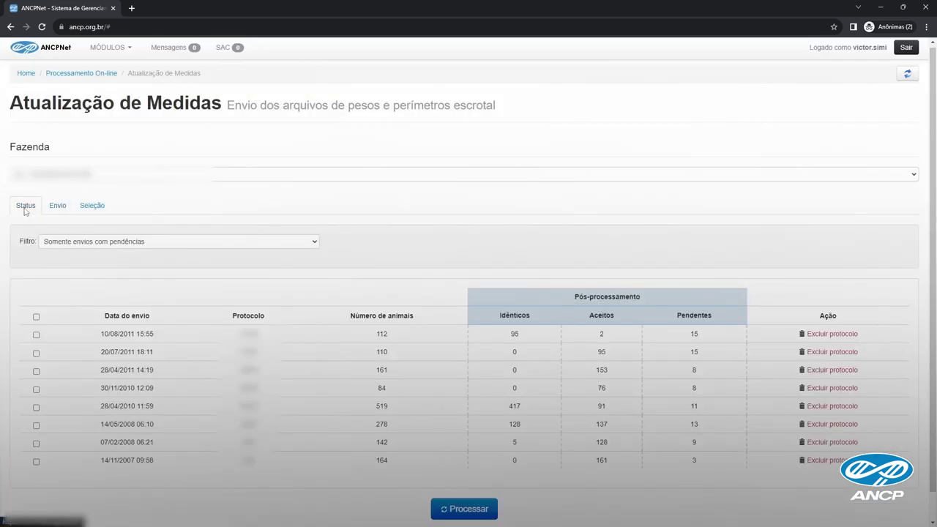